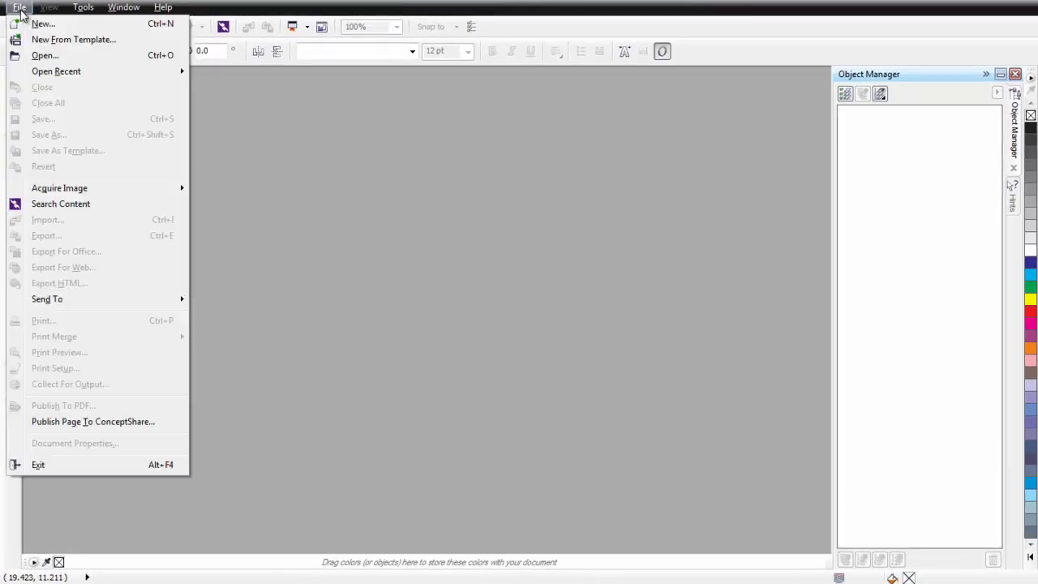
Start a new document from the Web preset, sized 851 × 315 px at 96 dpi.
{"action": "left_click", "coordinate": [41, 24]}
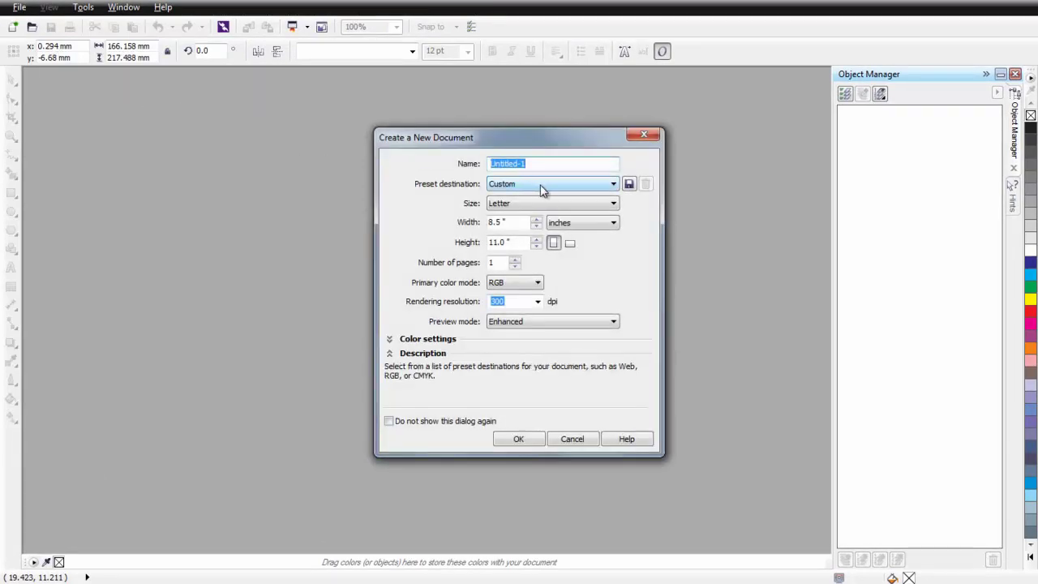
{"action": "left_click", "coordinate": [541, 186]}
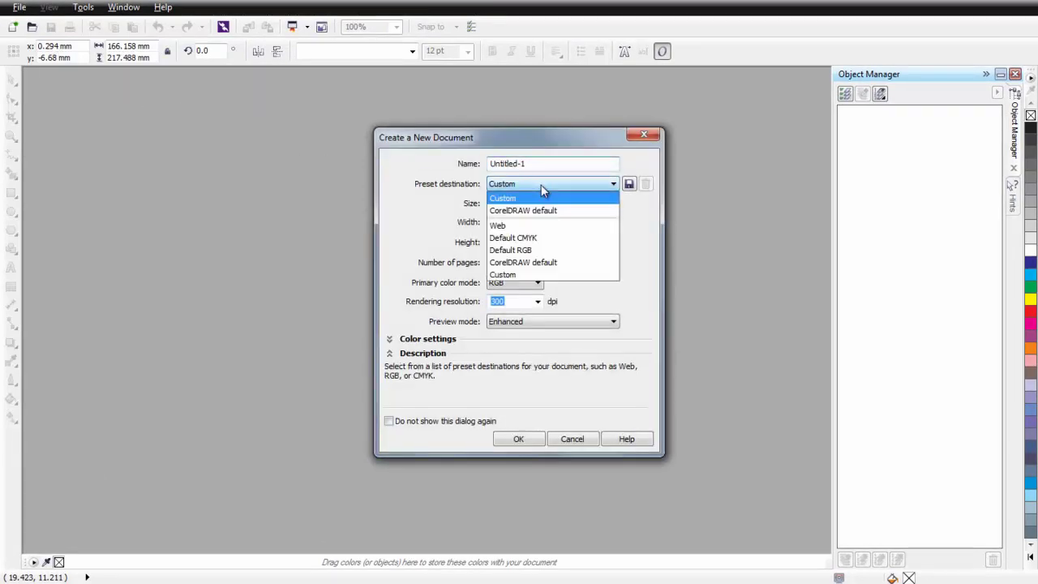
{"action": "left_click", "coordinate": [535, 227]}
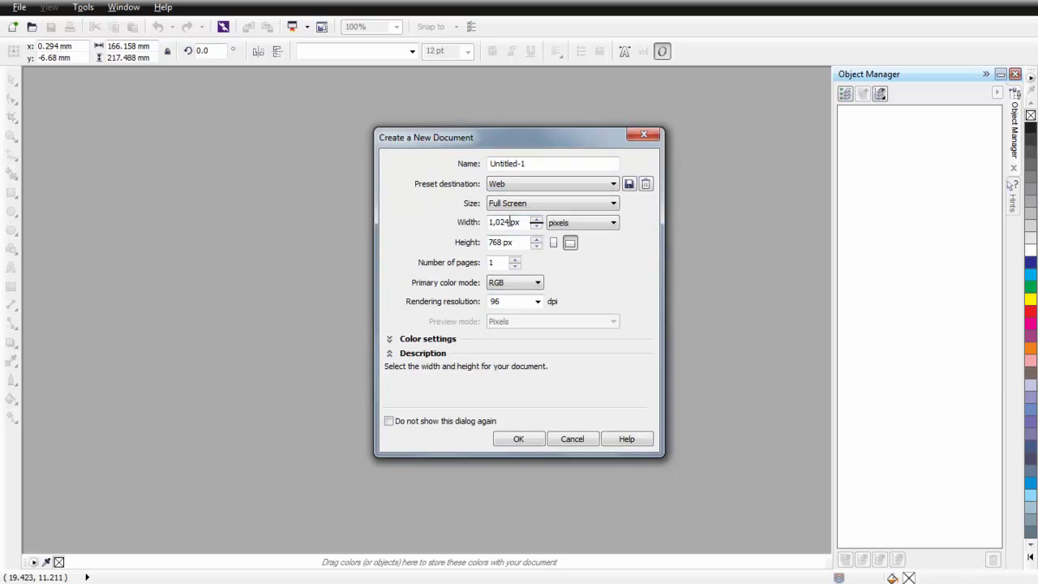
{"action": "double_click", "coordinate": [506, 221]}
{"action": "type", "text": "85"}
{"action": "key", "text": "Tab"}
{"action": "type", "text": "3"}
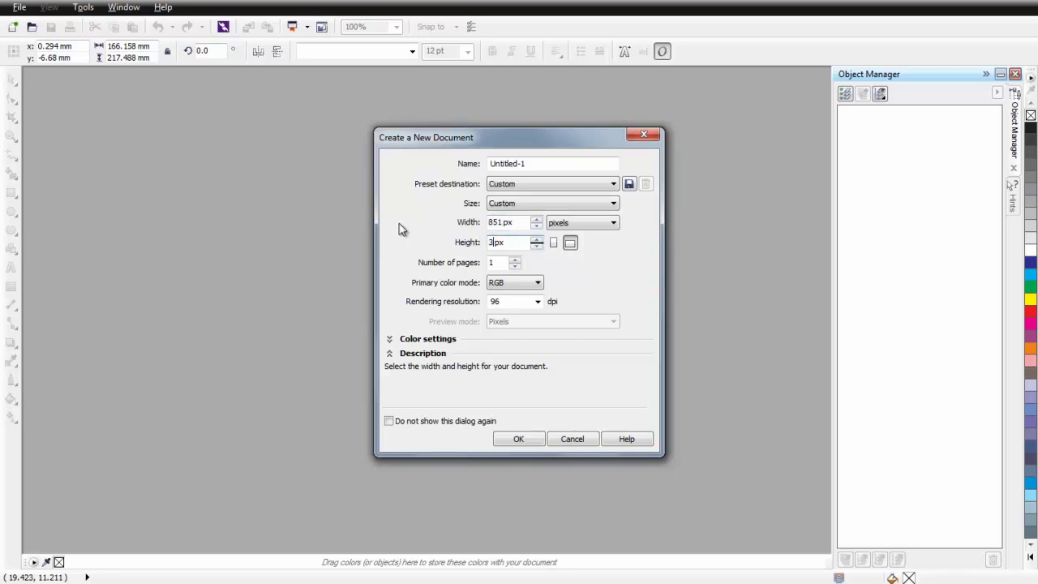
{"action": "left_click", "coordinate": [521, 439]}
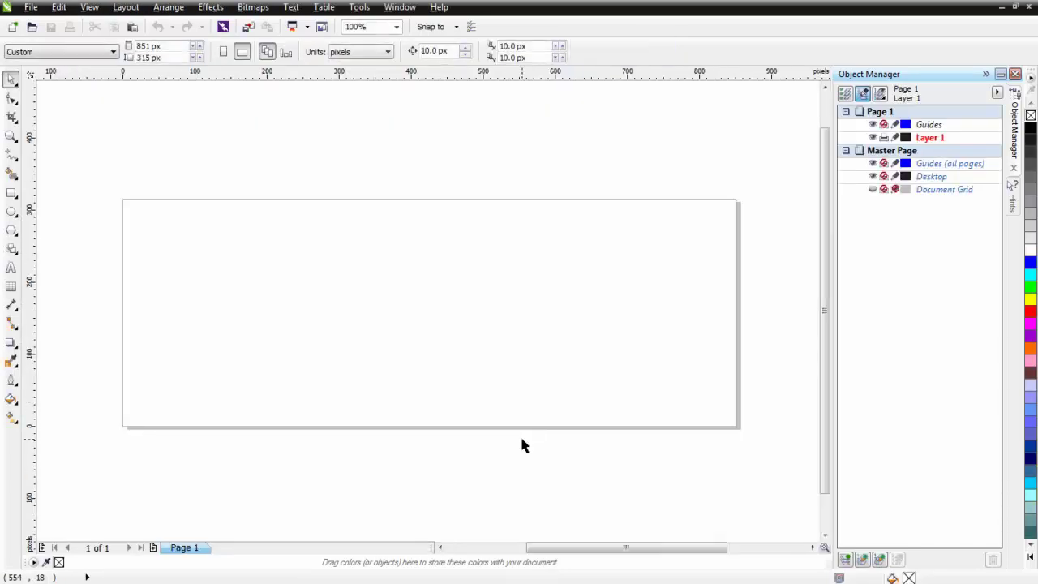
Add a page-sized 851 × 315 px rectangle with a 5 px outline.
{"action": "double_click", "coordinate": [10, 195]}
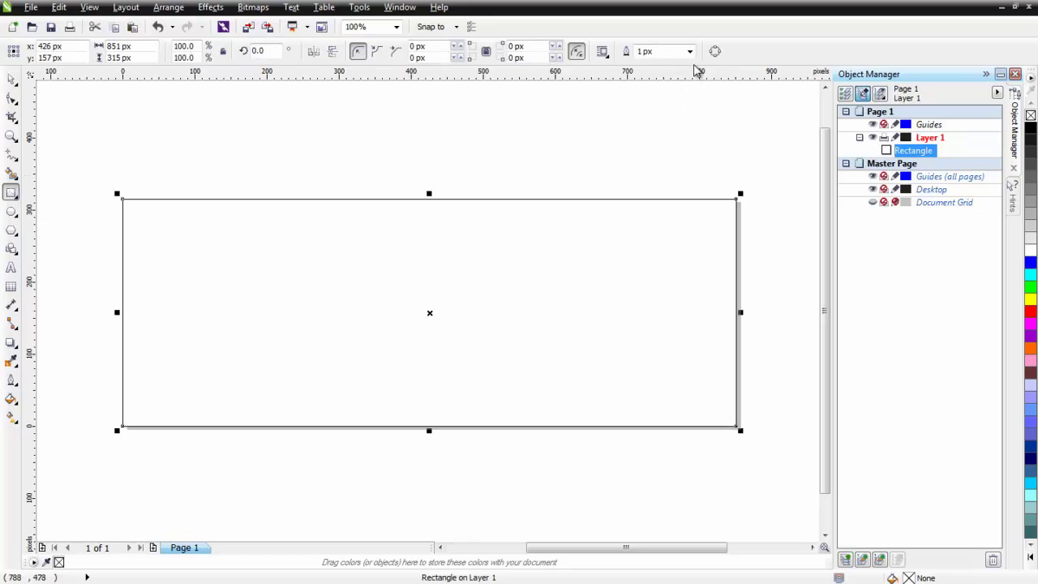
{"action": "left_click", "coordinate": [691, 51]}
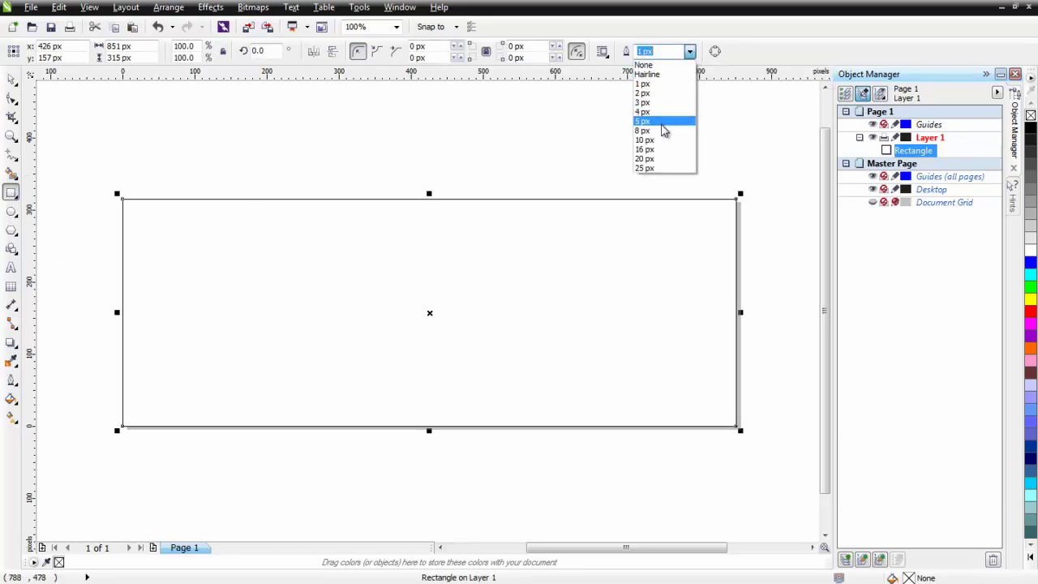
{"action": "left_click", "coordinate": [663, 122]}
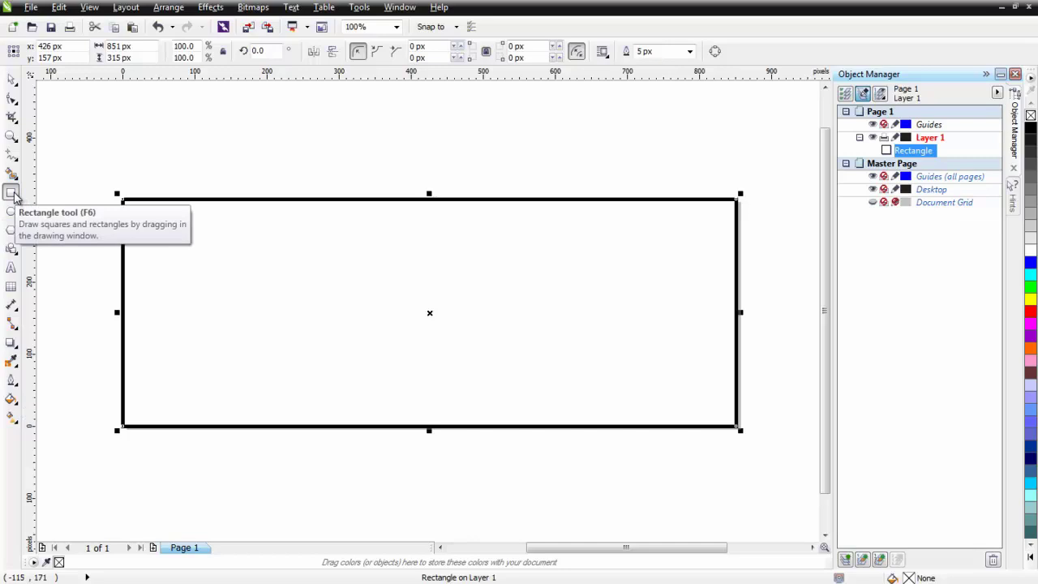
Draw a 170 × 105 px helper rectangle and move it to the page's lower-left corner.
{"action": "mouse_move", "coordinate": [175, 110]}
{"action": "left_mouse_down"}
{"action": "mouse_move", "coordinate": [276, 192]}
{"action": "mouse_move", "coordinate": [268, 185]}
{"action": "left_mouse_up"}
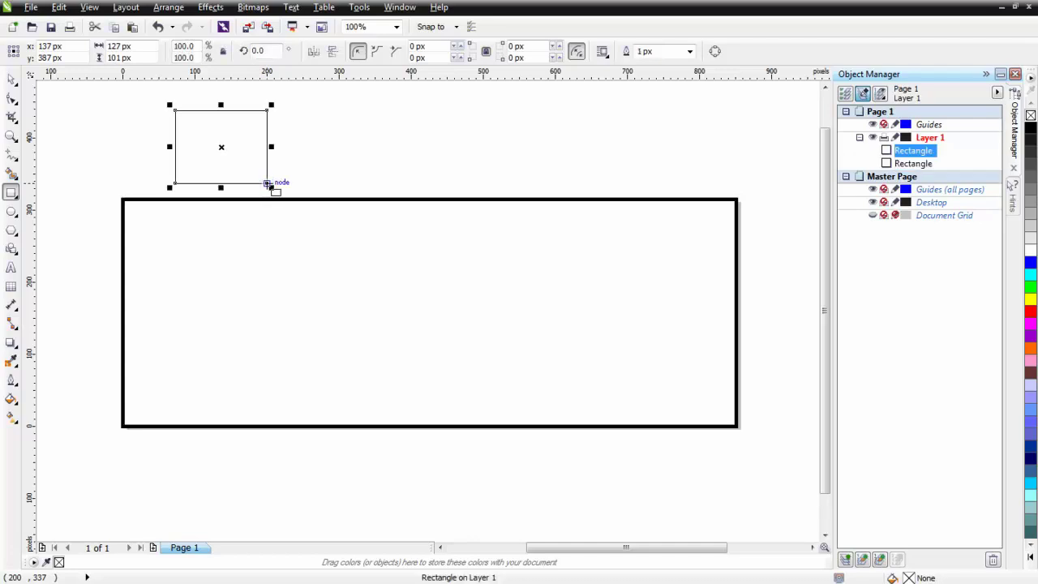
{"action": "double_click", "coordinate": [119, 46]}
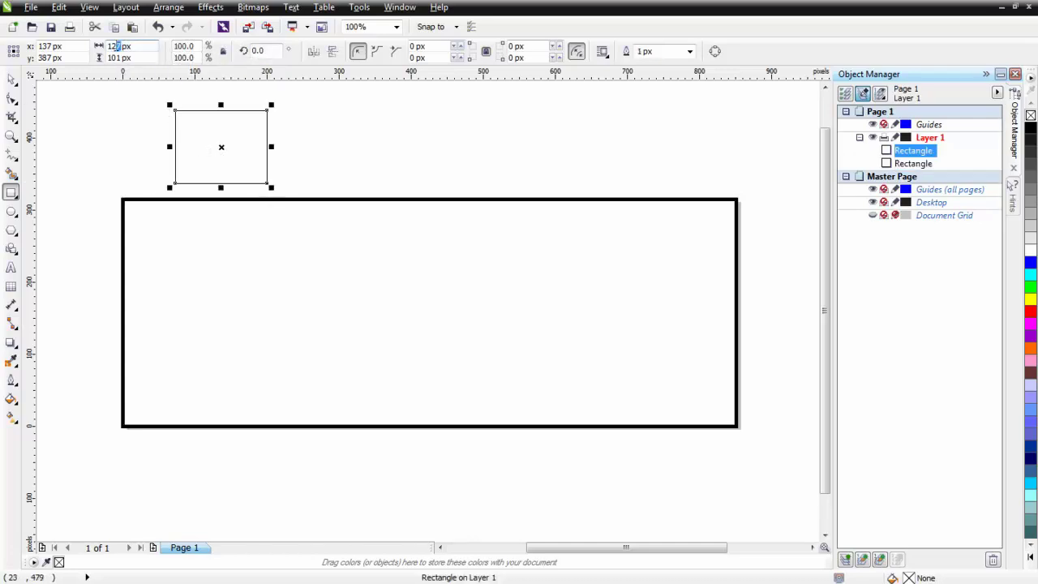
{"action": "type", "text": "175"}
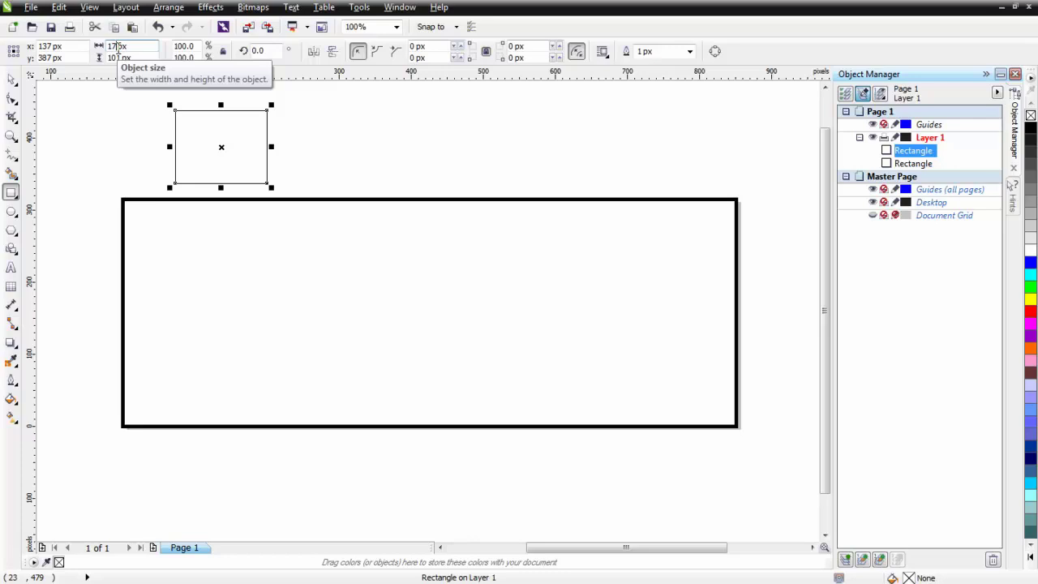
{"action": "left_click", "coordinate": [119, 58]}
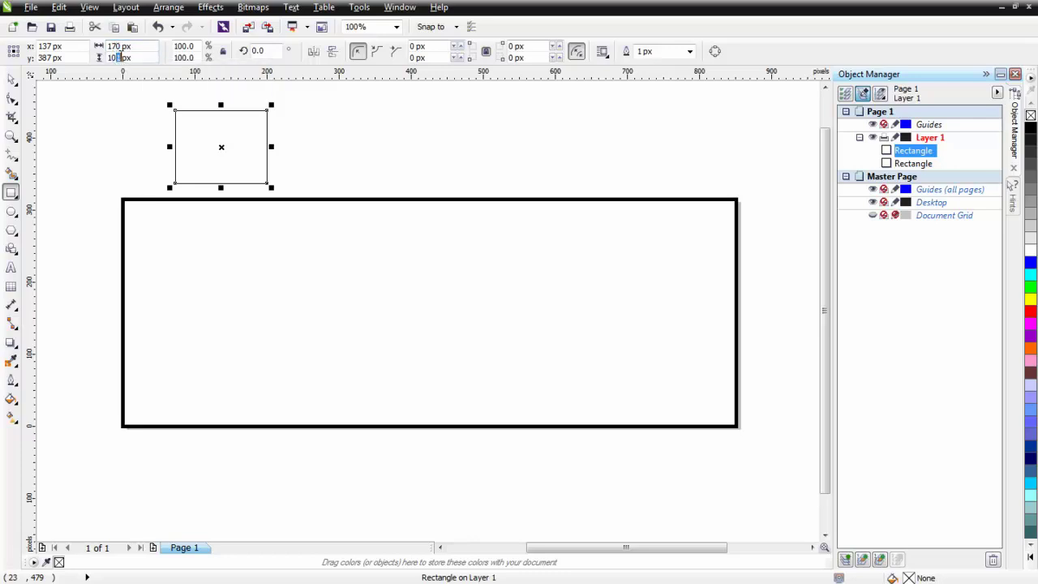
{"action": "key", "text": "BackSpace"}
{"action": "type", "text": "5"}
{"action": "key", "text": "Return"}
{"action": "left_click_drag", "start_coordinate": [224, 151], "coordinate": [196, 383]}
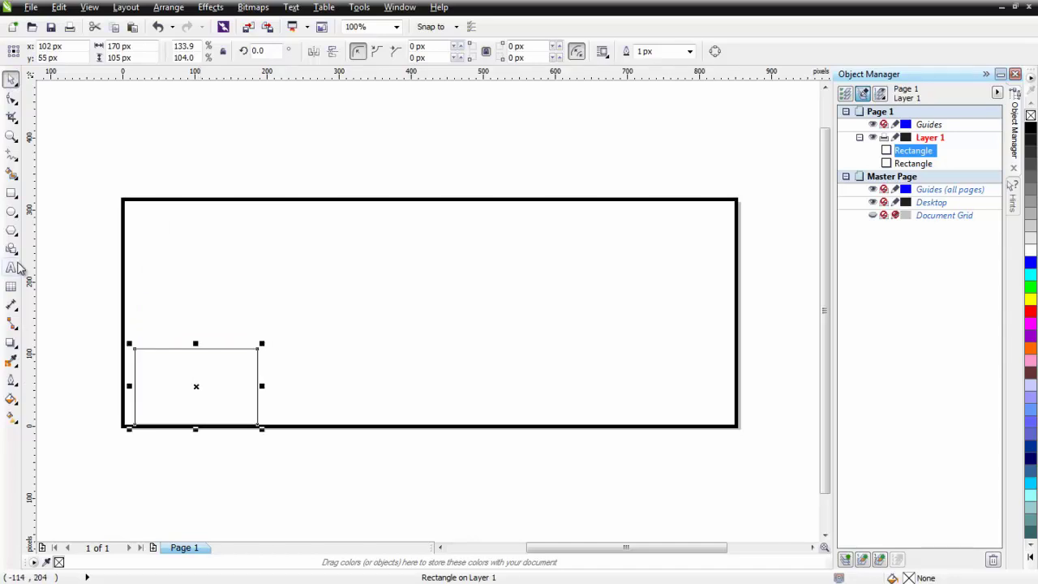
Add guidelines at its edges (vertical 17 and 187 px, horizontal 107 px), then delete the rectangle.
{"action": "left_click_drag", "start_coordinate": [32, 270], "coordinate": [135, 286]}
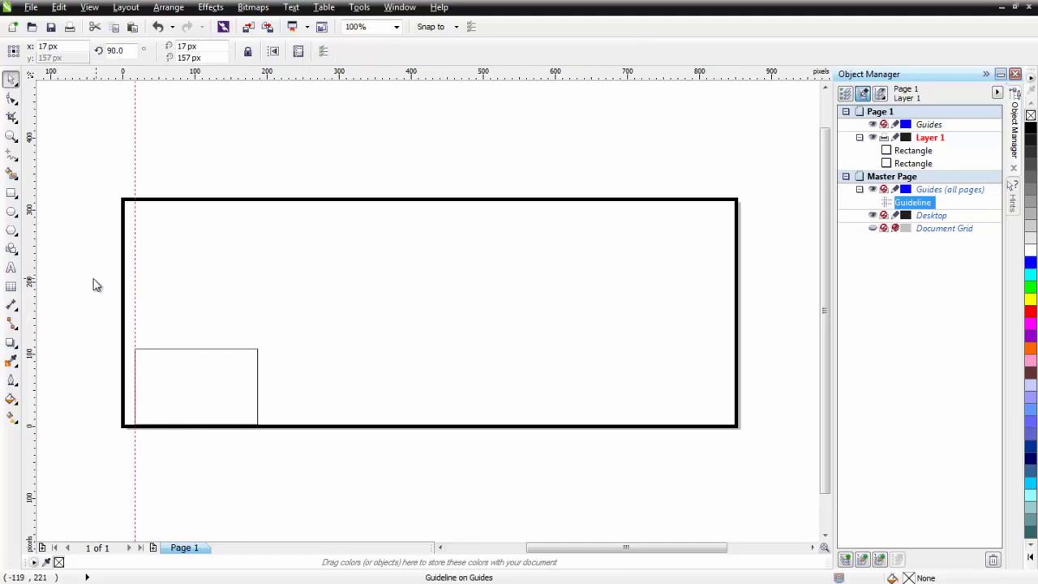
{"action": "left_click_drag", "start_coordinate": [31, 312], "coordinate": [259, 323]}
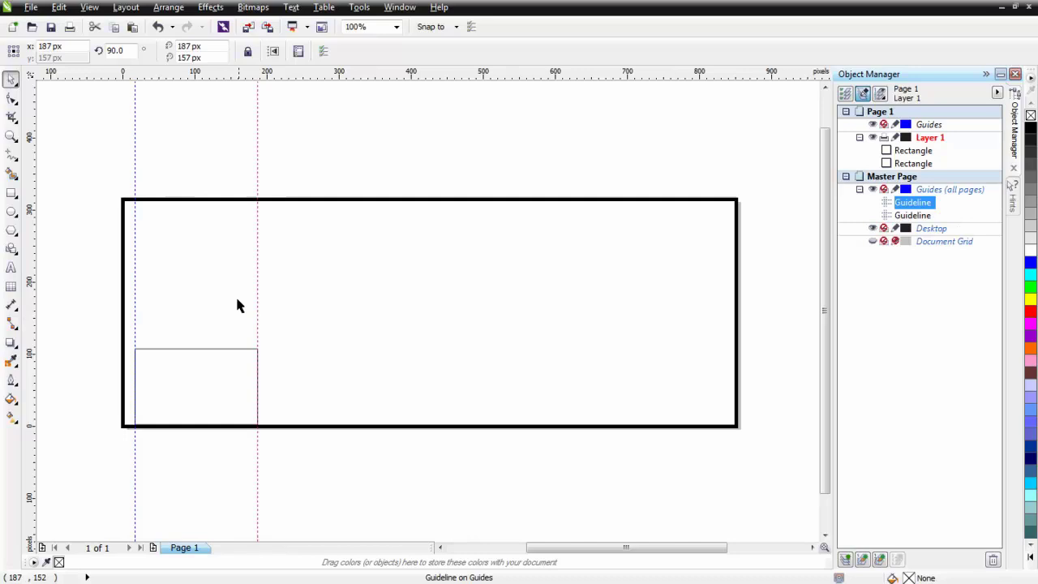
{"action": "left_click_drag", "start_coordinate": [239, 75], "coordinate": [225, 353]}
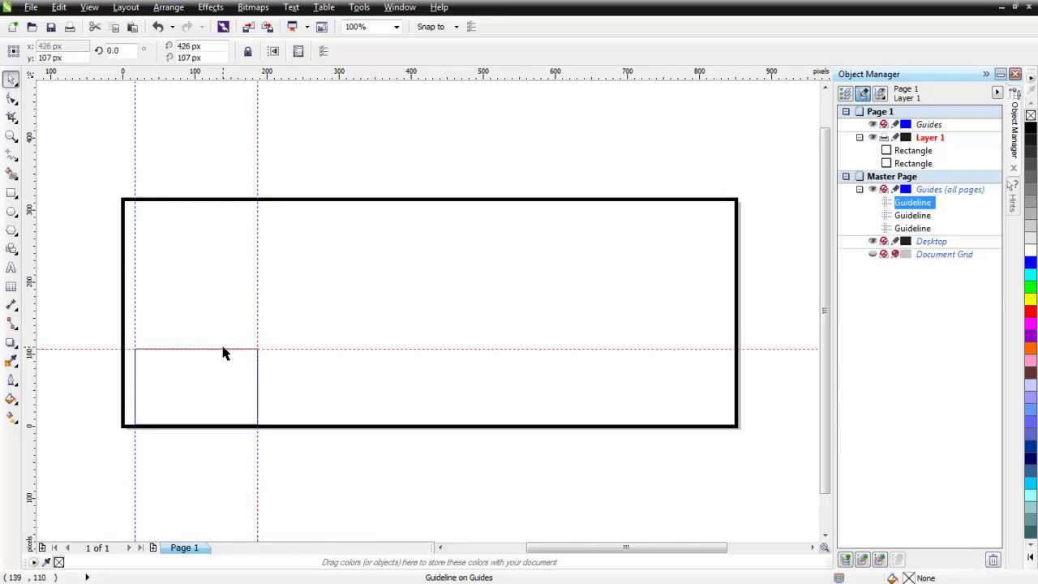
{"action": "left_click", "coordinate": [215, 388]}
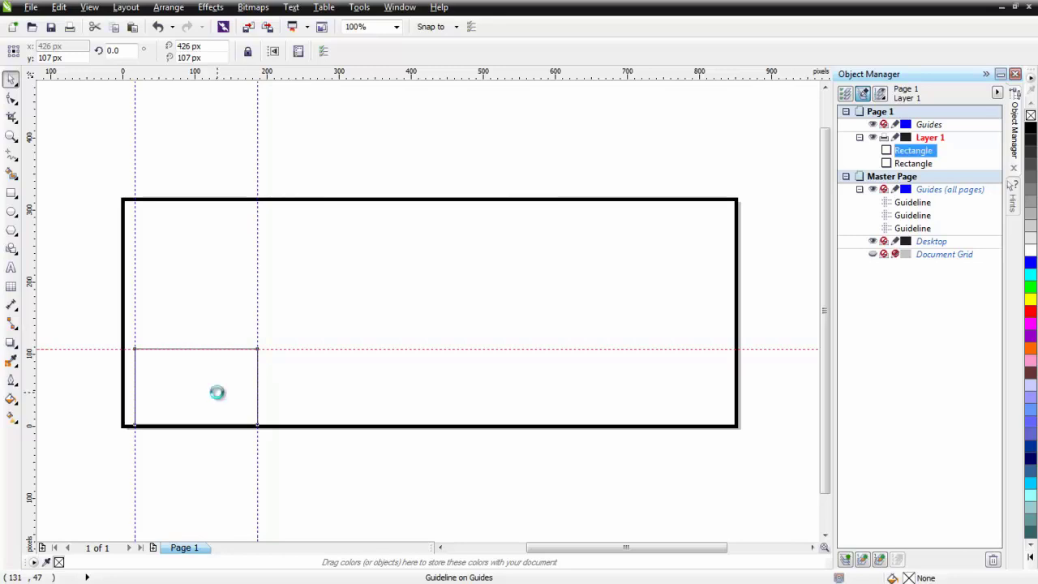
{"action": "key", "text": "Delete"}
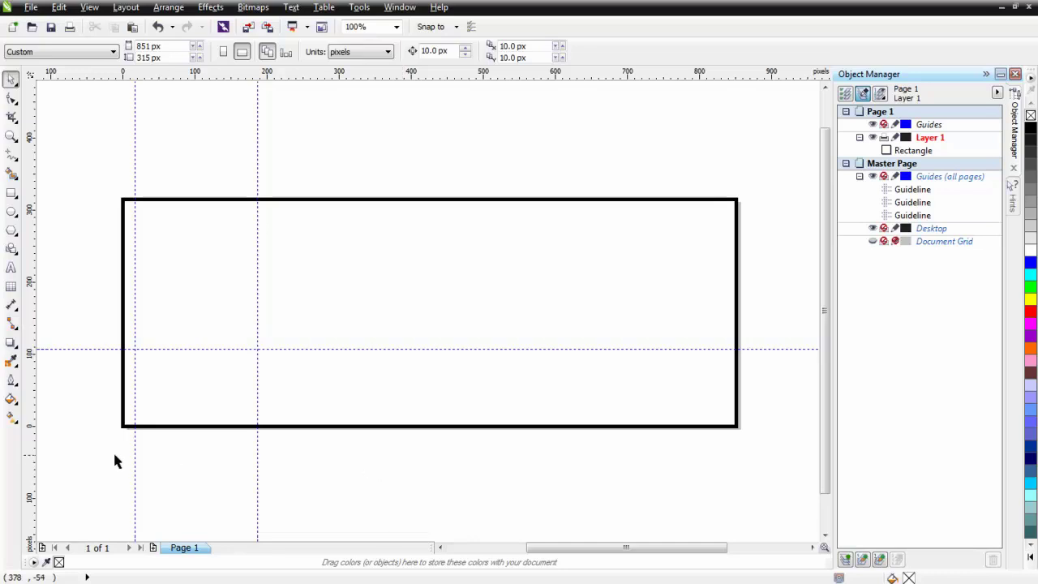
Give the page rectangle a radial fountain fill running from blue to magenta.
{"action": "left_click", "coordinate": [341, 280]}
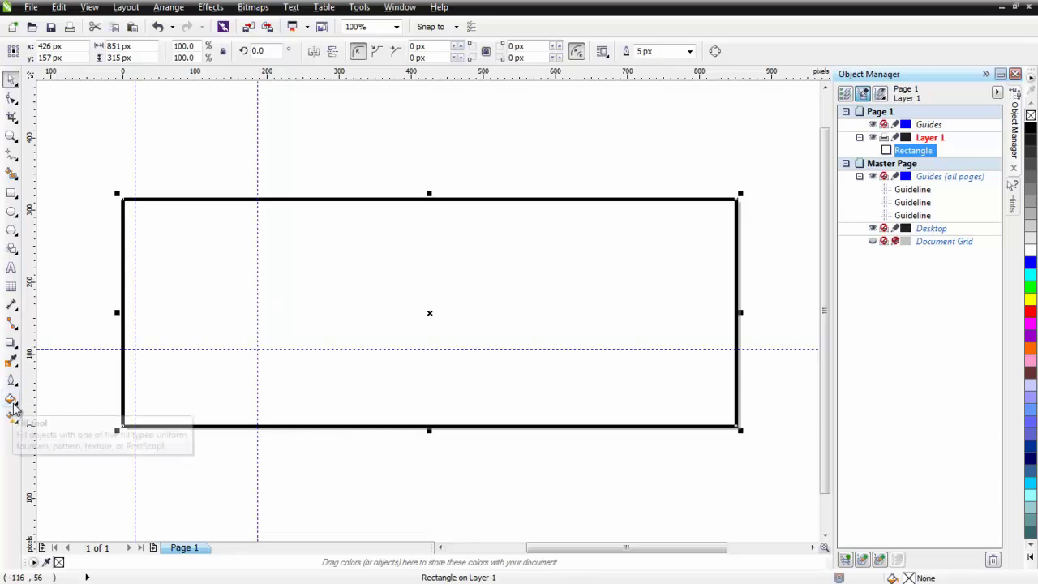
{"action": "left_click", "coordinate": [11, 401]}
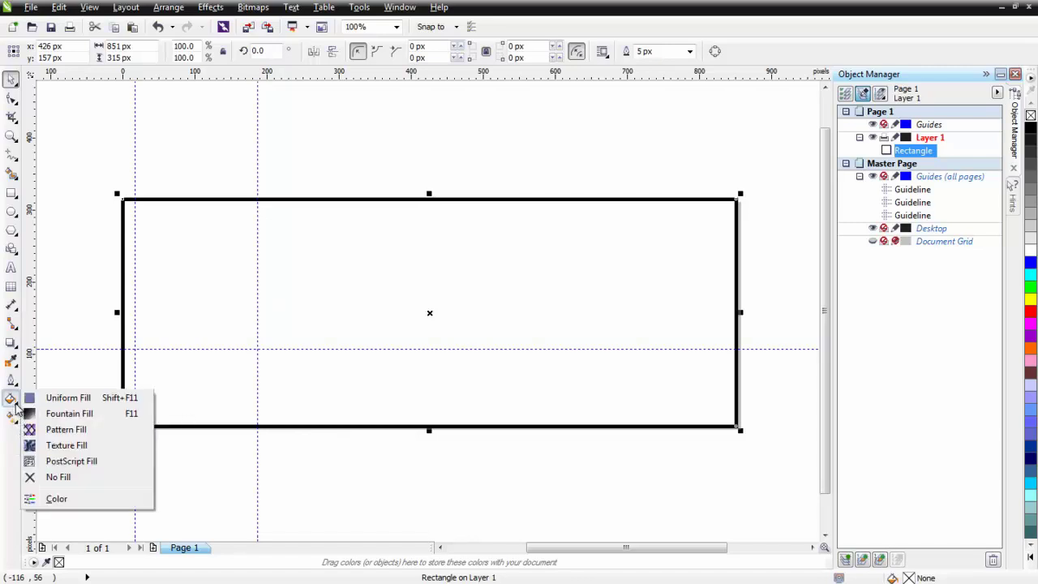
{"action": "left_click", "coordinate": [67, 414]}
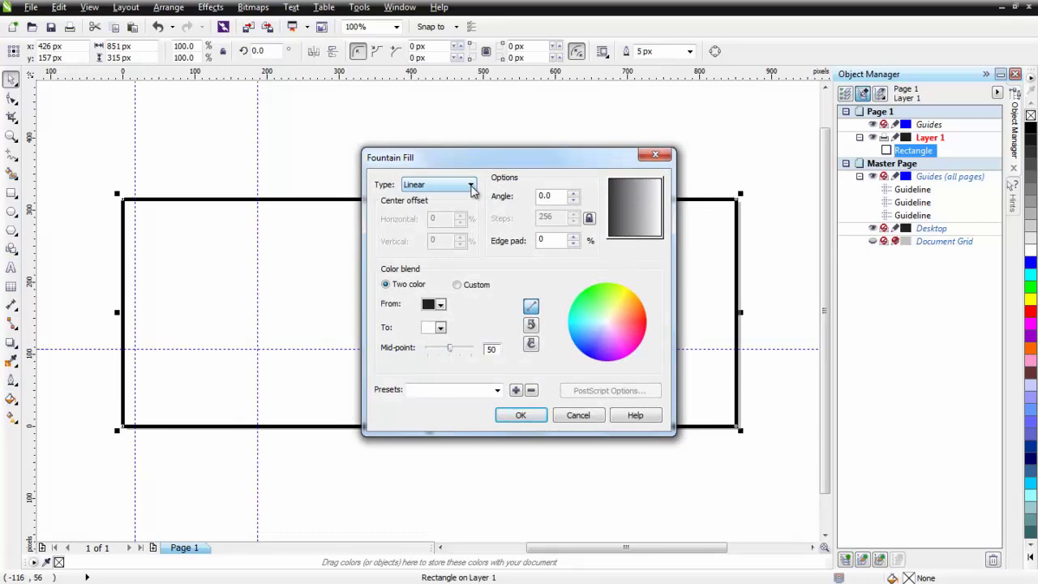
{"action": "left_click", "coordinate": [471, 185]}
{"action": "left_click", "coordinate": [464, 203]}
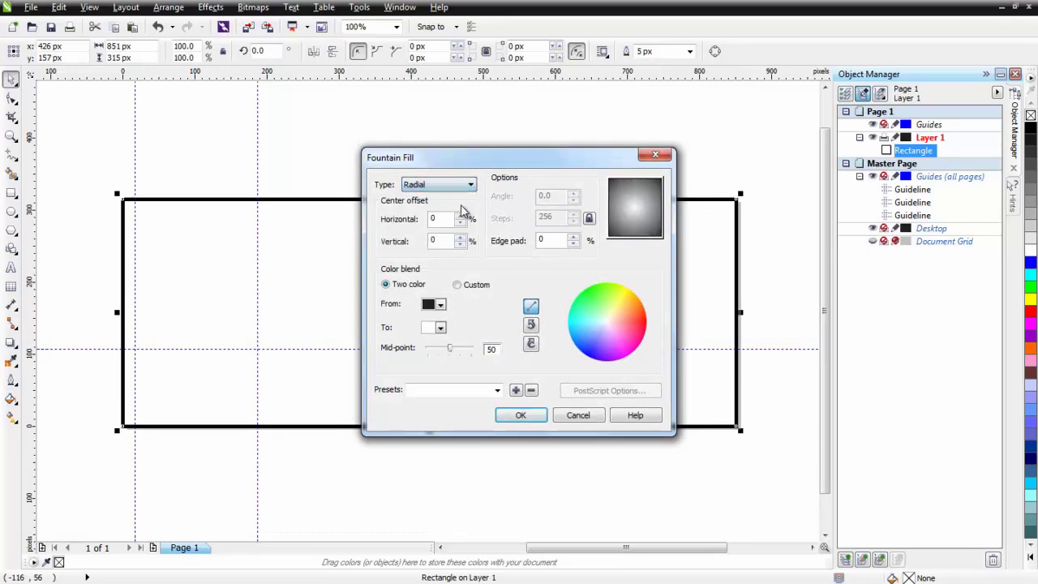
{"action": "left_click", "coordinate": [441, 305]}
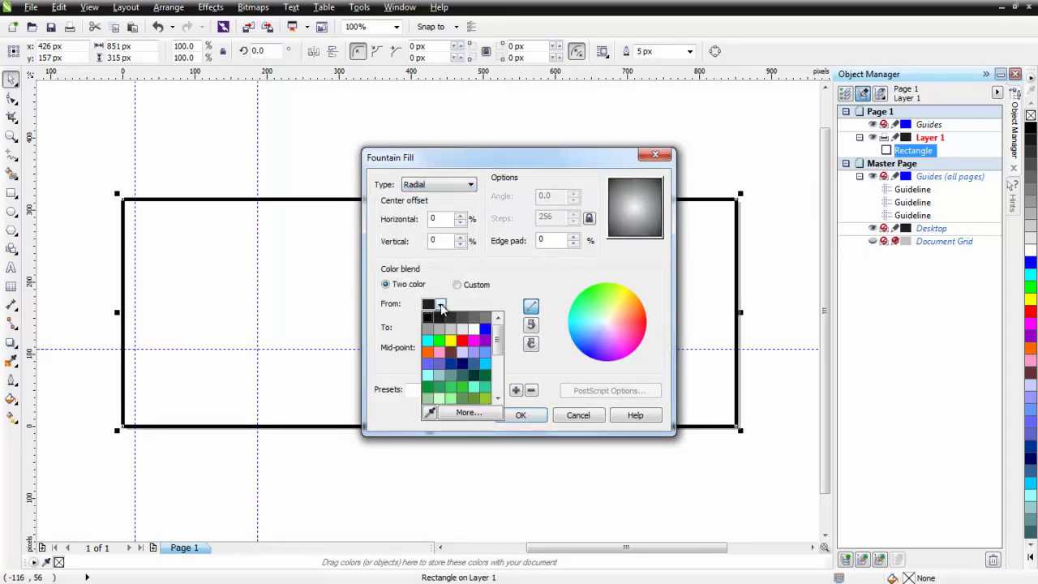
{"action": "left_click", "coordinate": [486, 329]}
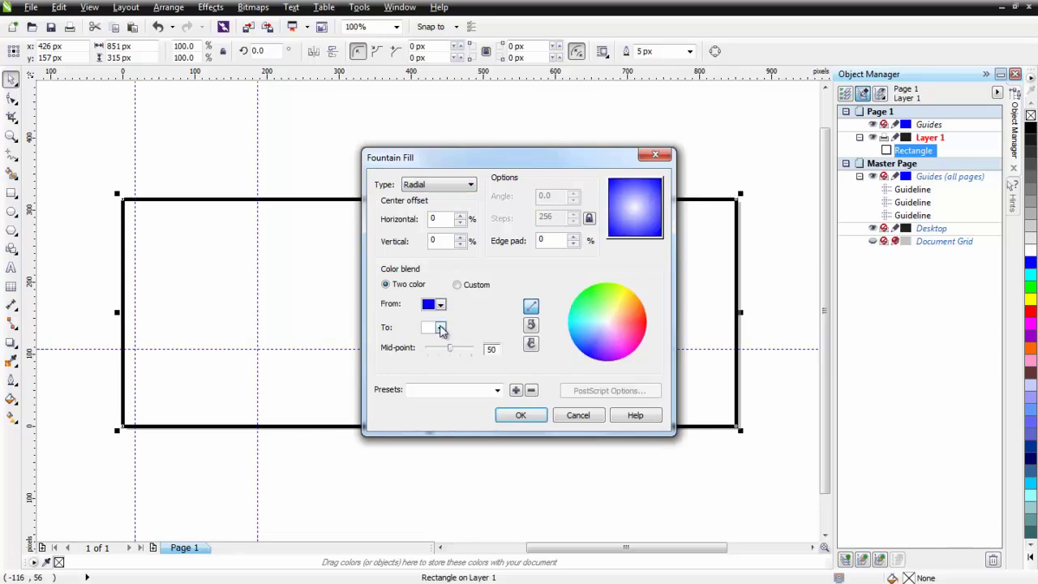
{"action": "left_click", "coordinate": [441, 328]}
{"action": "left_click", "coordinate": [477, 367]}
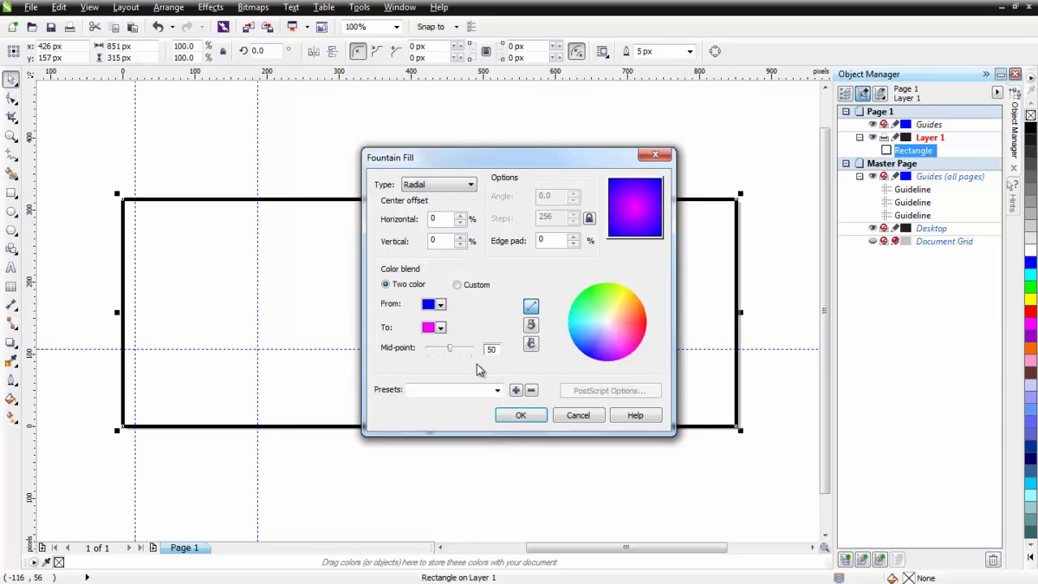
{"action": "left_click", "coordinate": [522, 416]}
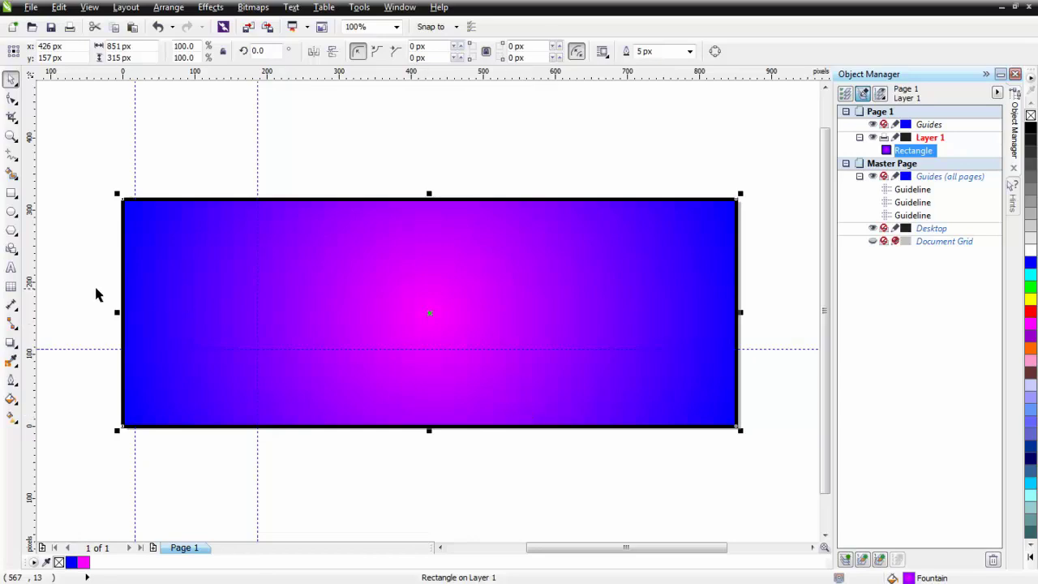
{"action": "left_click", "coordinate": [11, 269]}
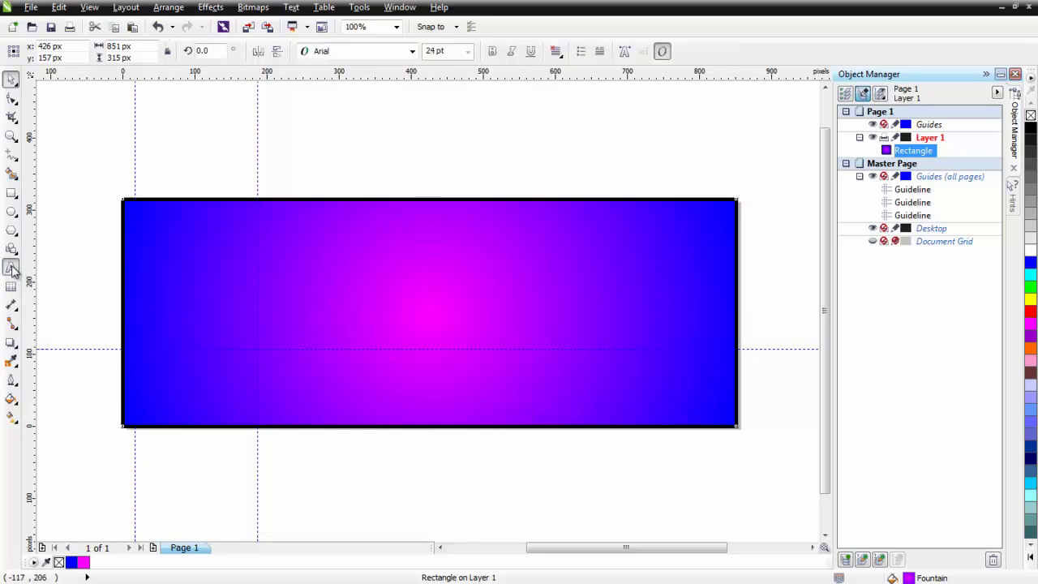
Type 'Sophie' above the banner and set it in the Freehand521 BT font.
{"action": "left_click", "coordinate": [314, 154]}
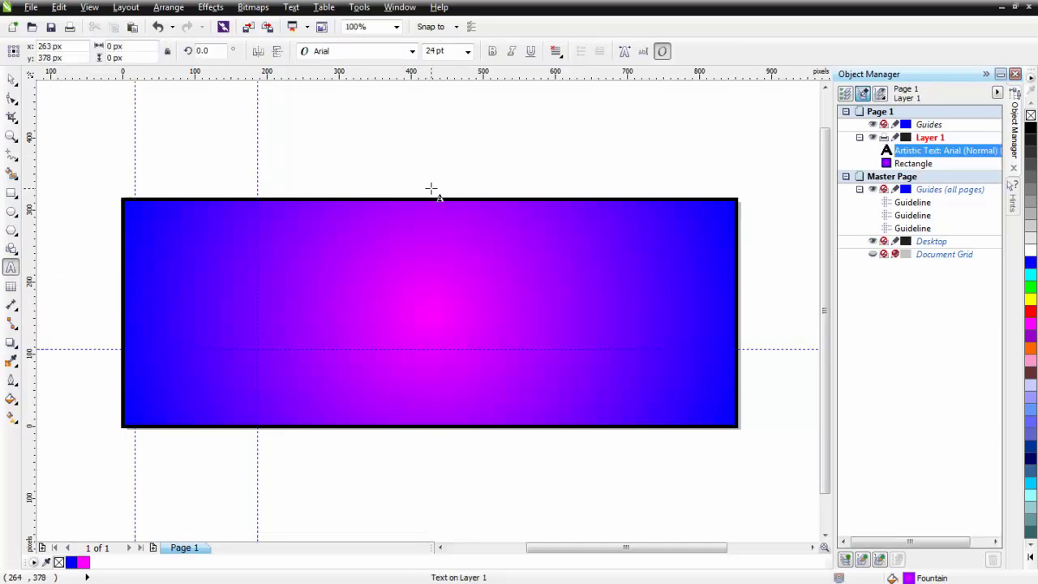
{"action": "type", "text": "Sophi"}
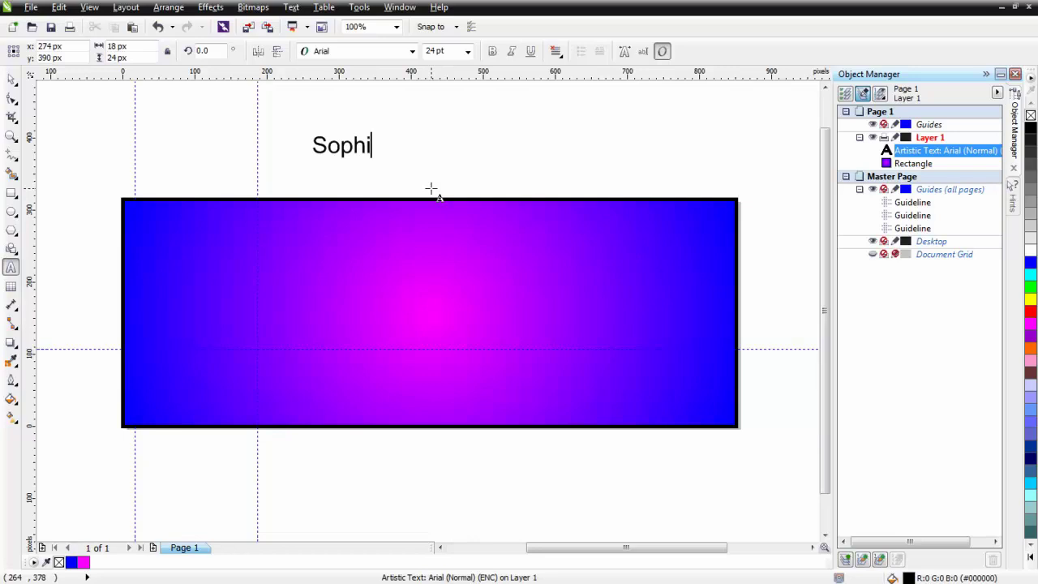
{"action": "type", "text": "e"}
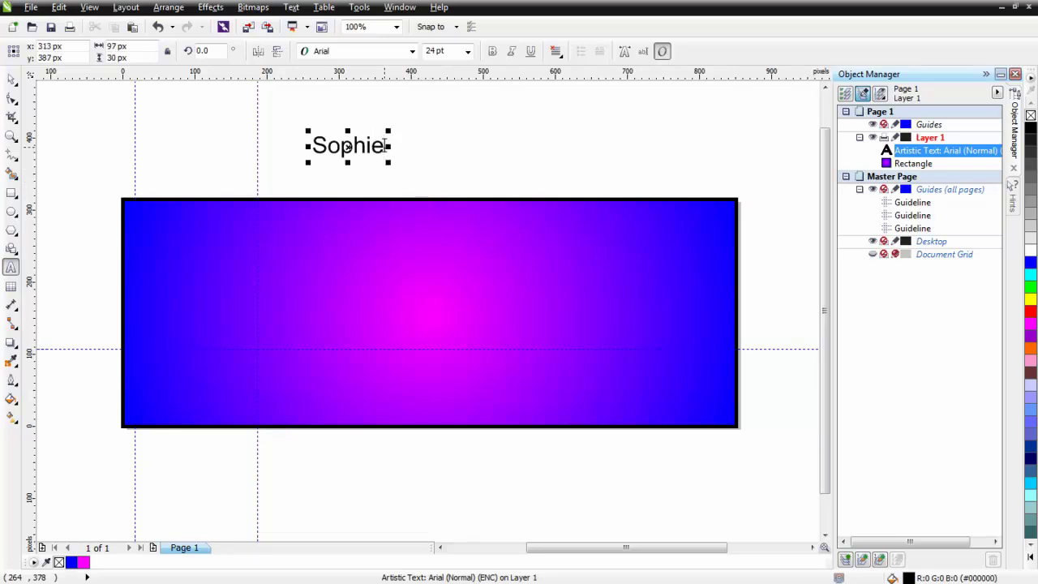
{"action": "left_click_drag", "start_coordinate": [384, 146], "coordinate": [312, 147]}
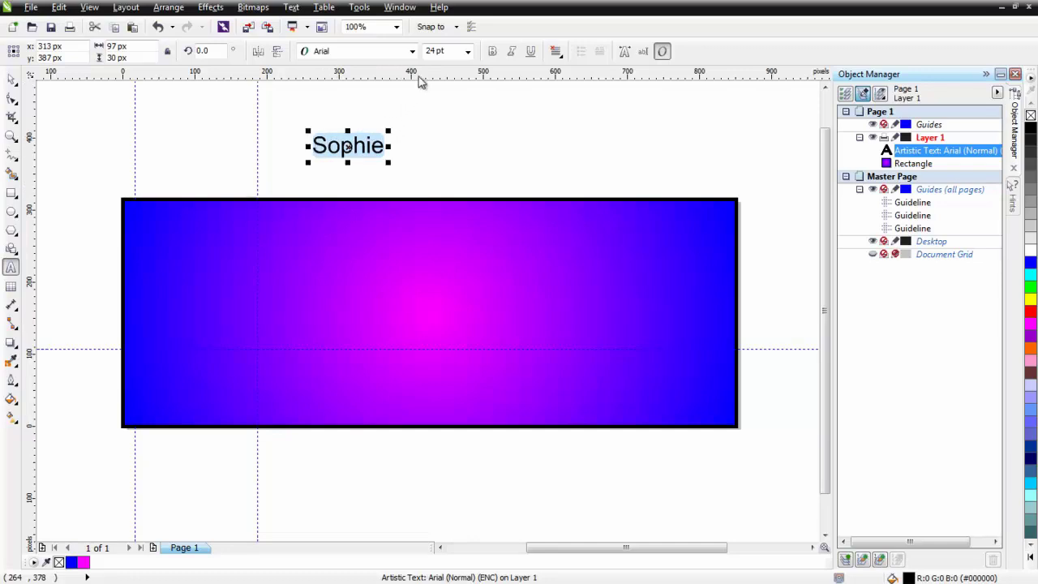
{"action": "left_click", "coordinate": [412, 51]}
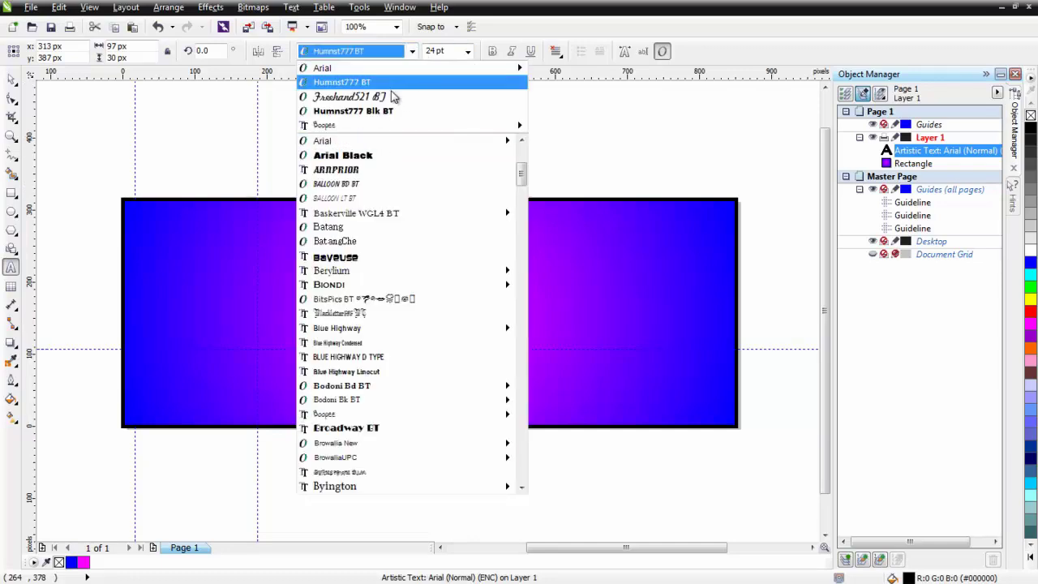
{"action": "left_click", "coordinate": [393, 98]}
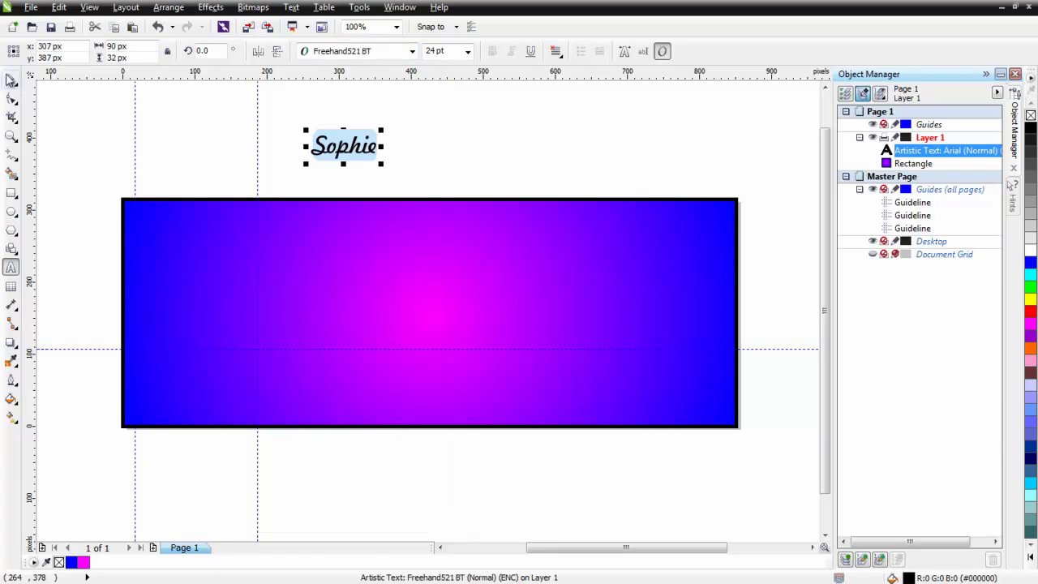
Move Sophie onto the banner's upper-left and enlarge it to about 545 × 195 px.
{"action": "left_click", "coordinate": [11, 79]}
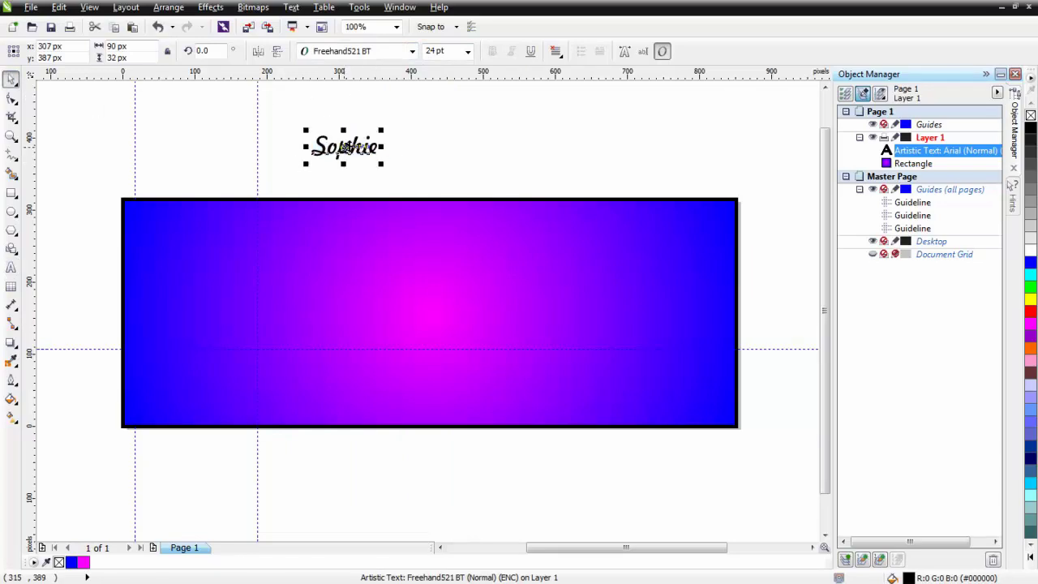
{"action": "left_click_drag", "start_coordinate": [345, 148], "coordinate": [205, 239]}
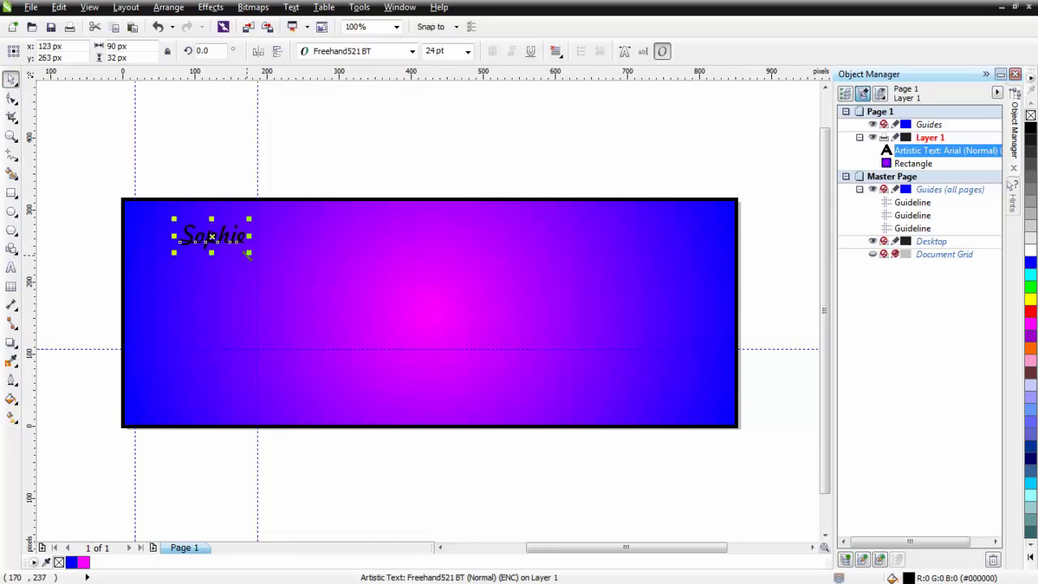
{"action": "left_click_drag", "start_coordinate": [247, 253], "coordinate": [596, 365]}
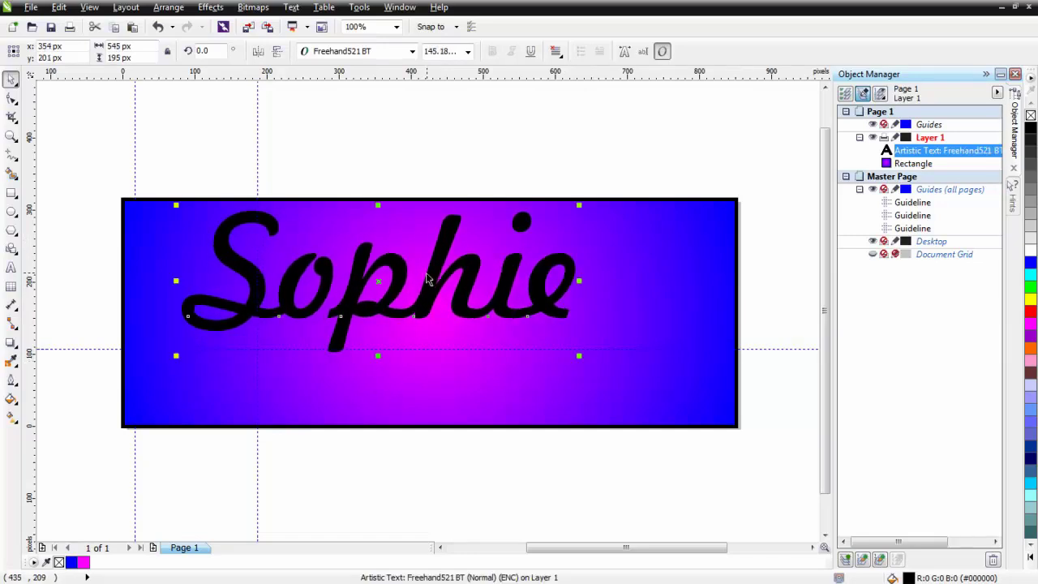
Add a soft drop shadow falling just below the Sophie text, then deselect.
{"action": "left_click", "coordinate": [11, 344]}
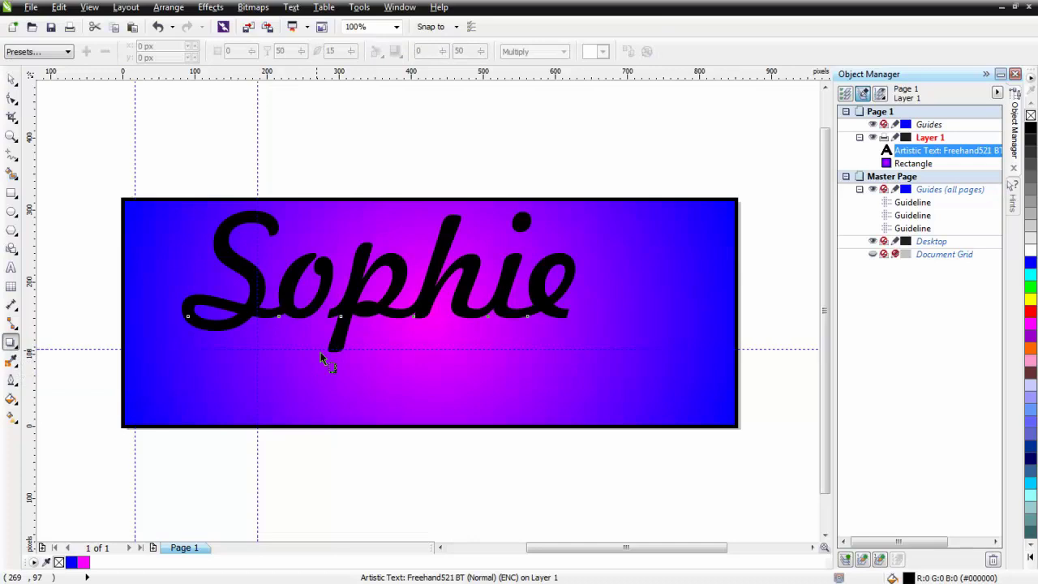
{"action": "left_click_drag", "start_coordinate": [305, 312], "coordinate": [328, 345]}
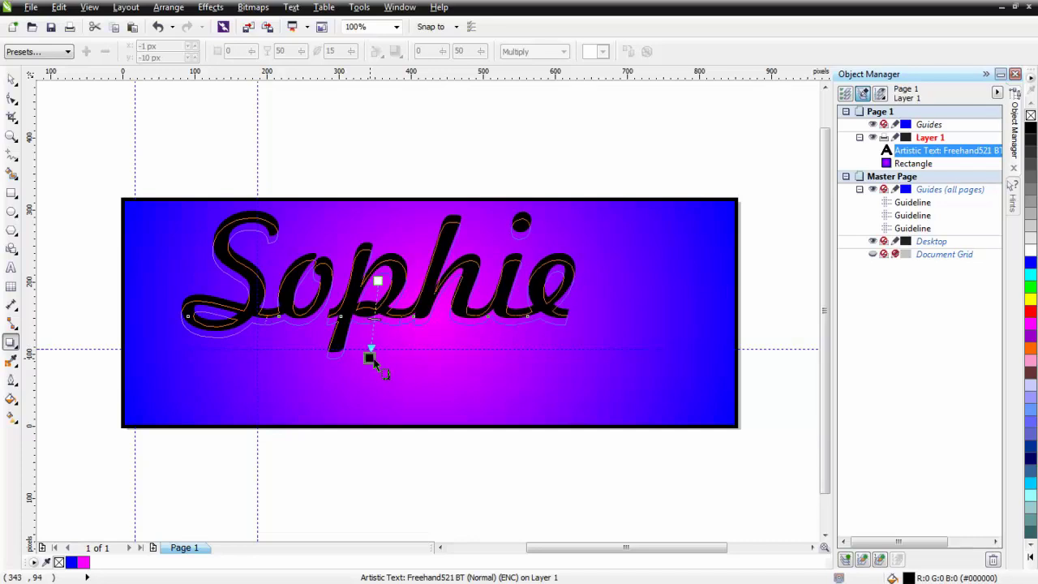
{"action": "left_click_drag", "start_coordinate": [375, 365], "coordinate": [371, 357]}
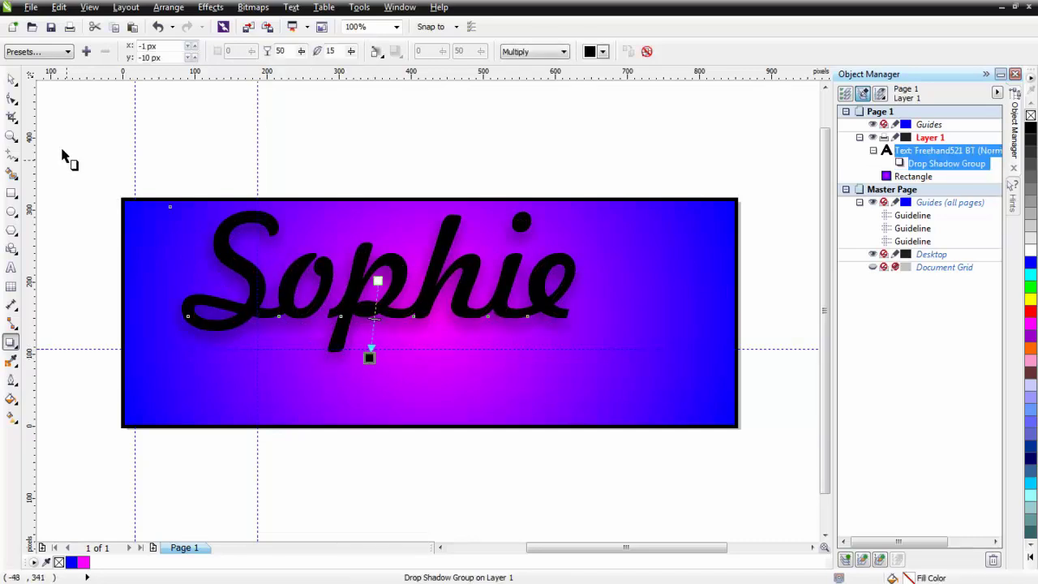
{"action": "left_click", "coordinate": [12, 82]}
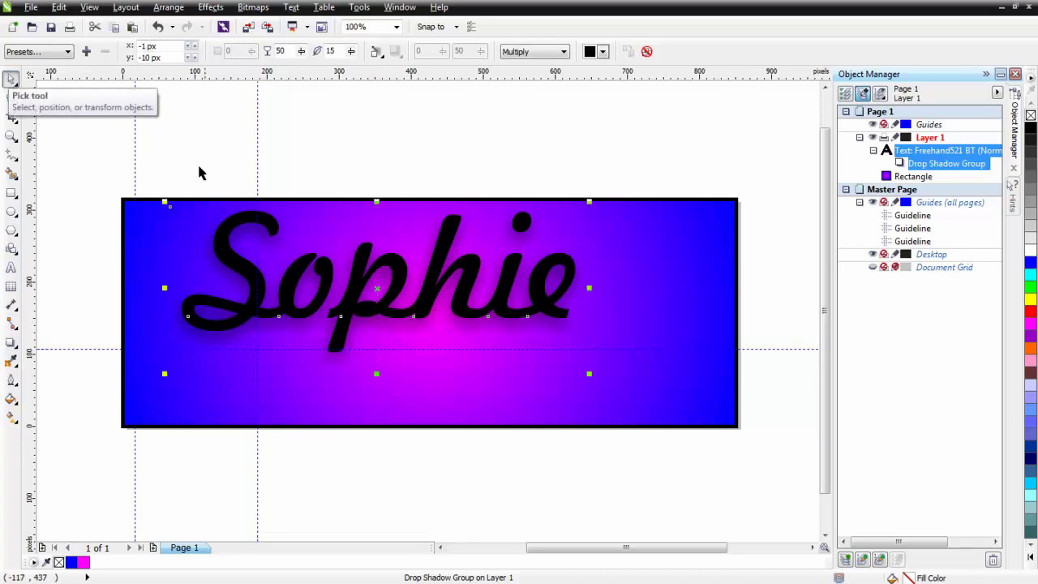
{"action": "left_click", "coordinate": [296, 170]}
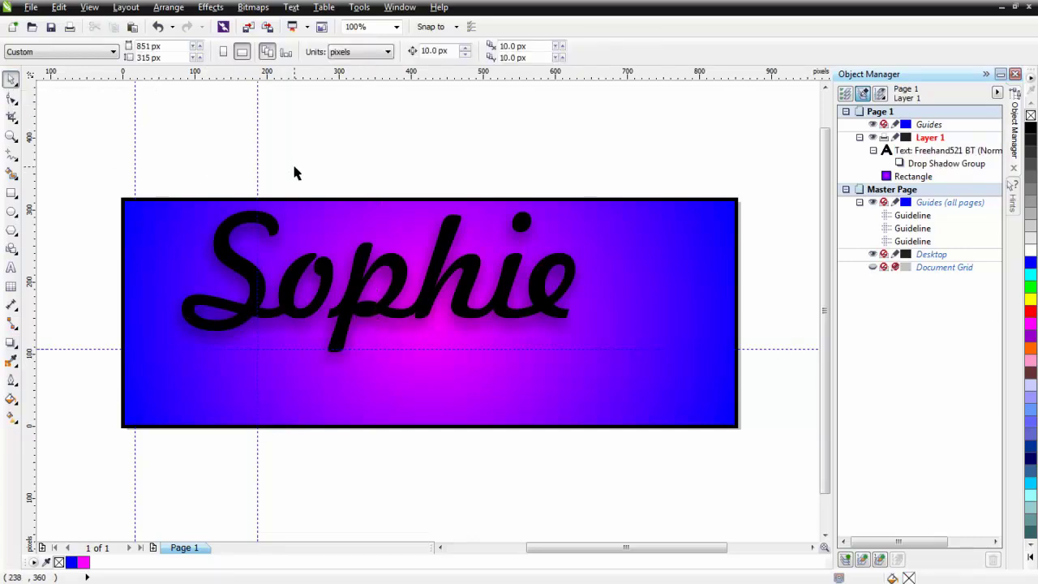
Import the grand piano clipart CGS06115 and place it at the banner's lower right.
{"action": "left_click", "coordinate": [31, 7]}
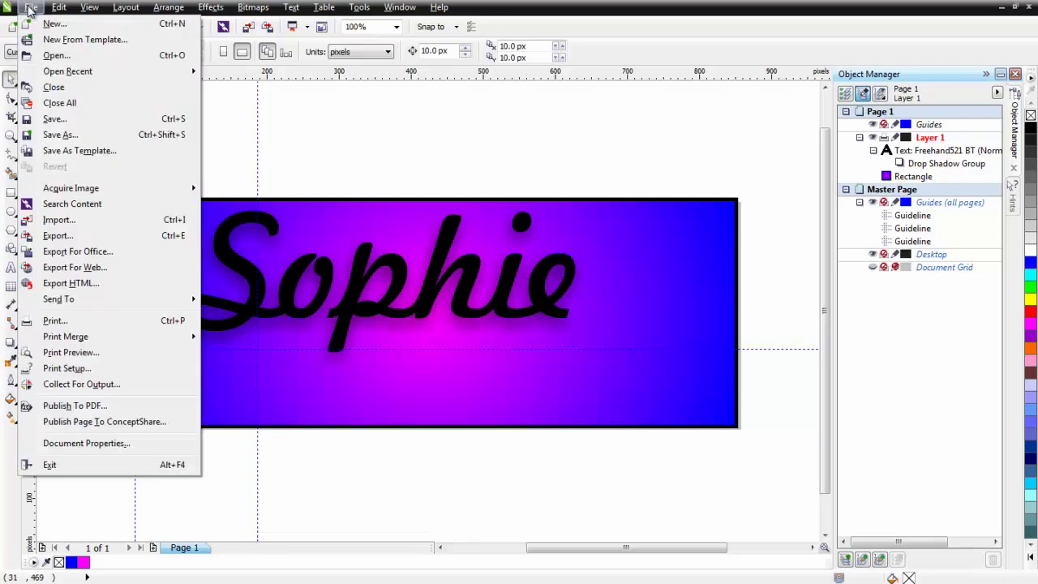
{"action": "left_click", "coordinate": [69, 220]}
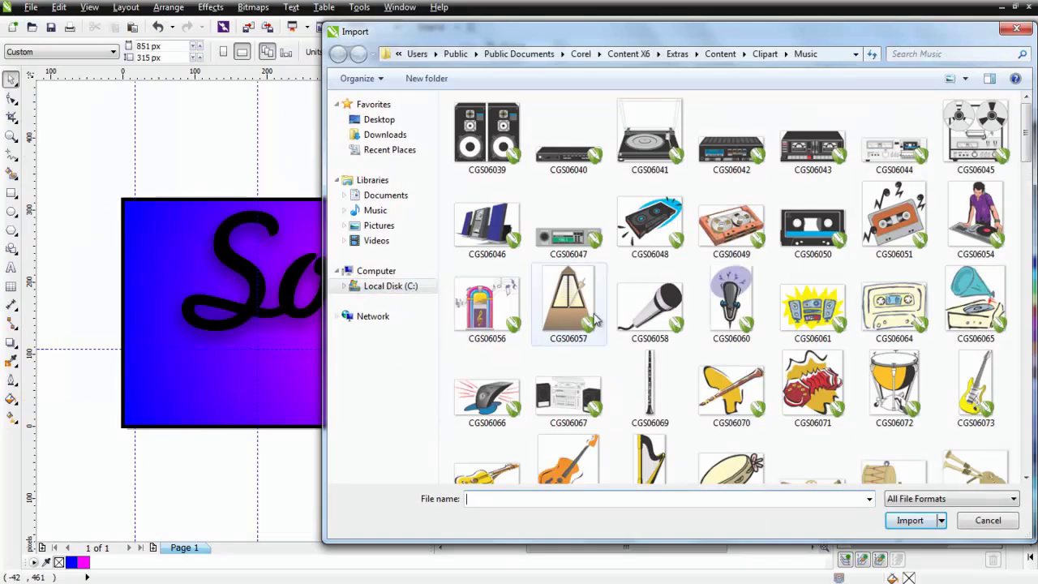
{"action": "left_click_drag", "start_coordinate": [1030, 154], "coordinate": [1033, 236]}
{"action": "left_click", "coordinate": [899, 268]}
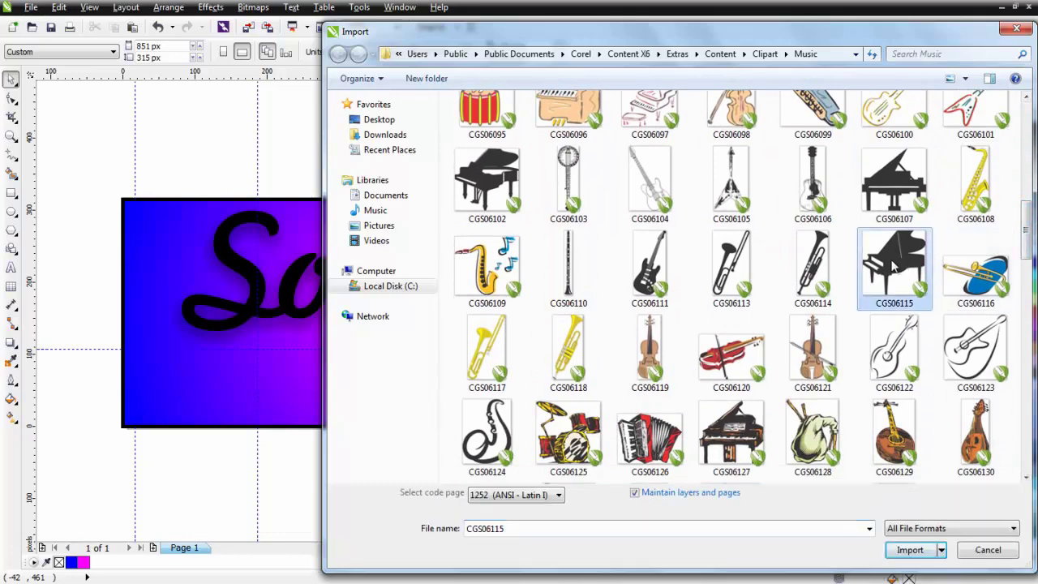
{"action": "left_click", "coordinate": [914, 551]}
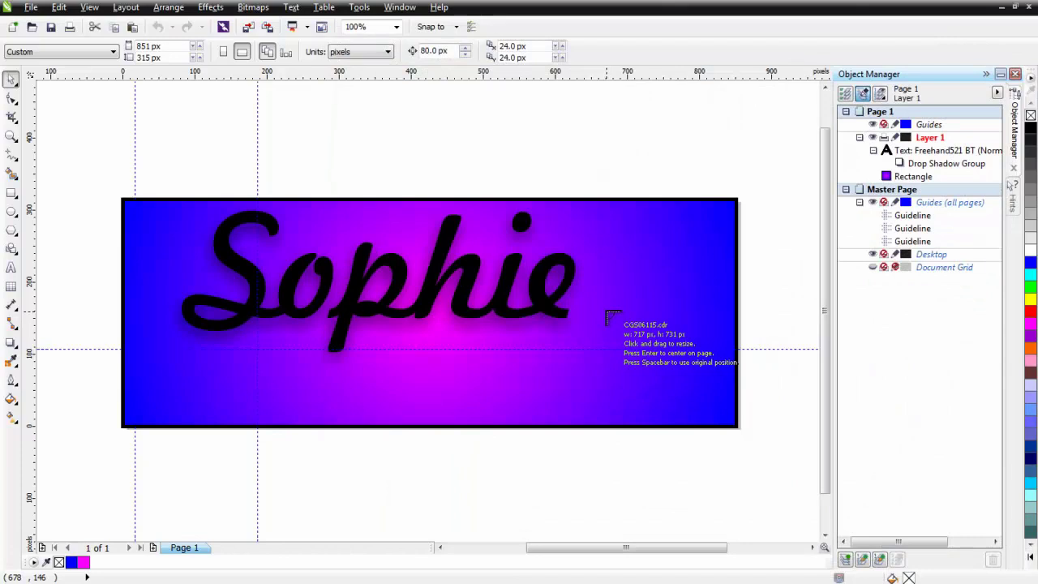
{"action": "left_click_drag", "start_coordinate": [607, 311], "coordinate": [704, 418]}
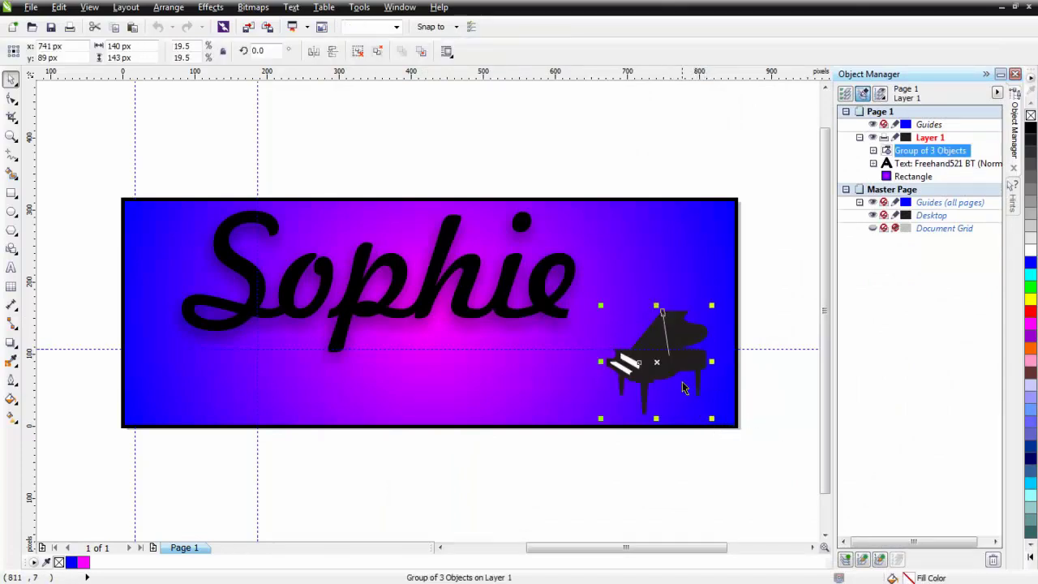
{"action": "left_click_drag", "start_coordinate": [662, 363], "coordinate": [660, 370]}
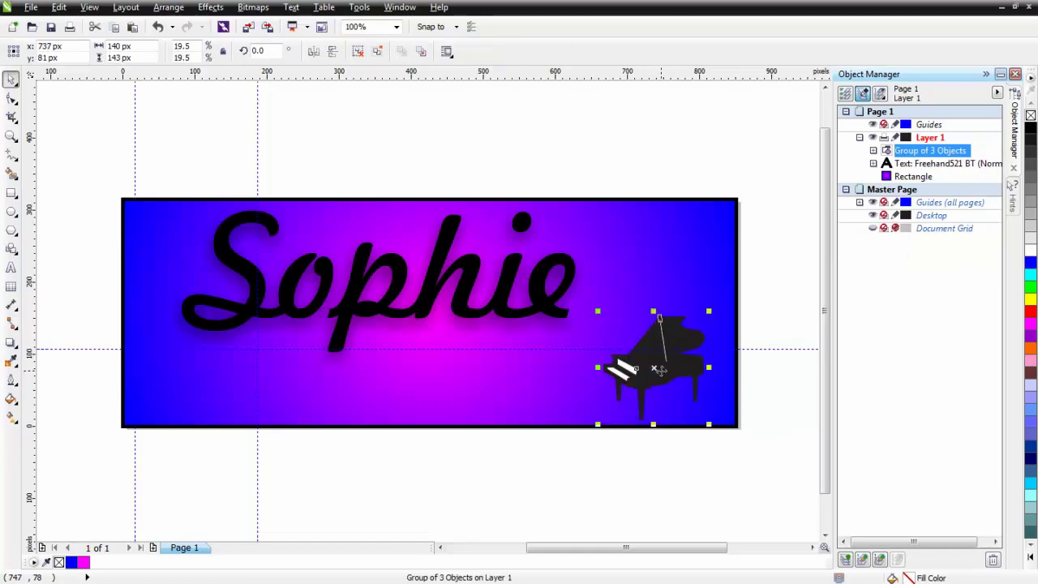
{"action": "left_click", "coordinate": [766, 405]}
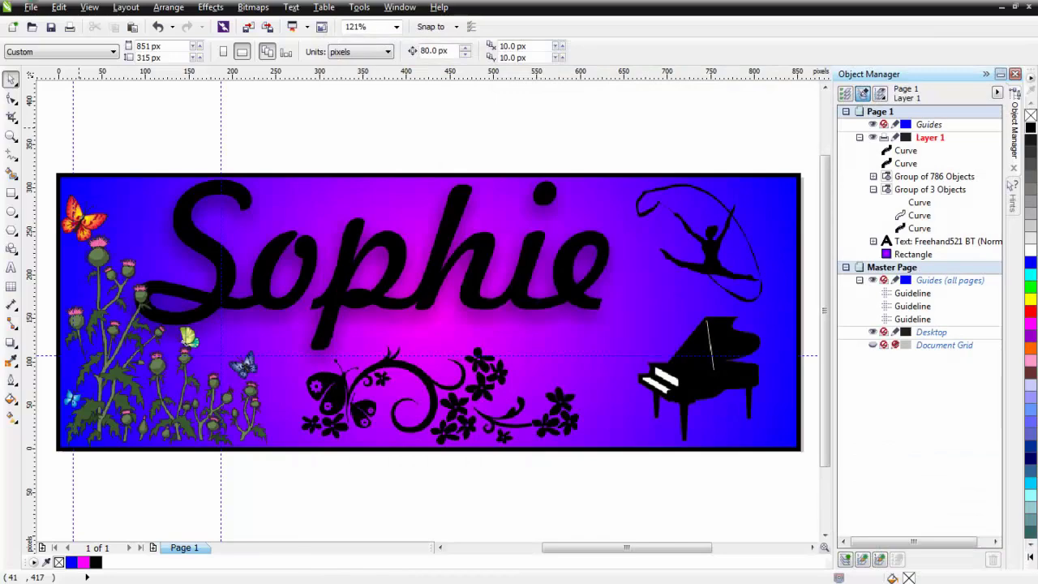
Export the banner as a JPEG to the Facebook Banner folder with Highest quality.
{"action": "left_click", "coordinate": [30, 7]}
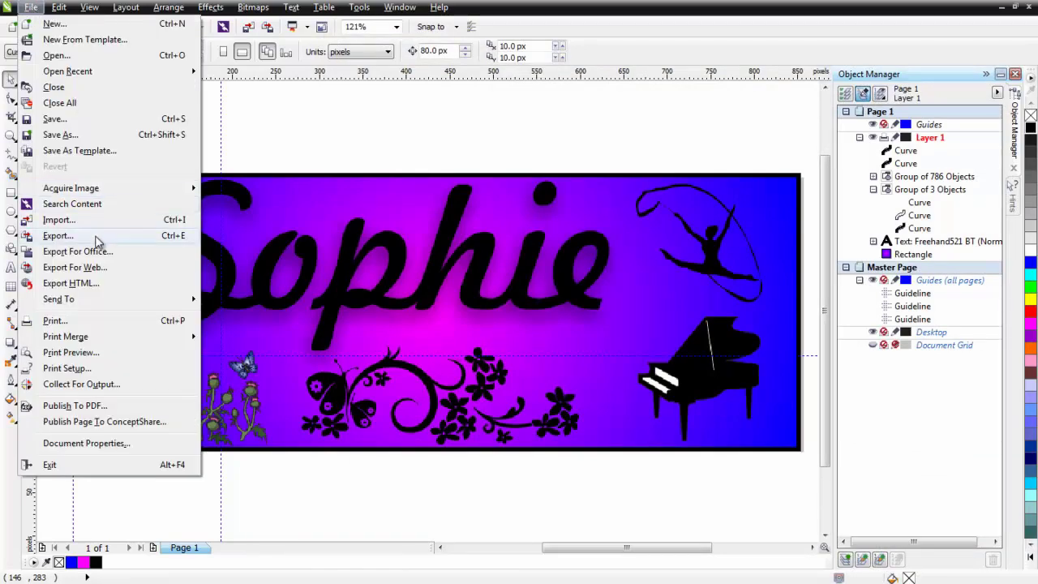
{"action": "left_click", "coordinate": [97, 237]}
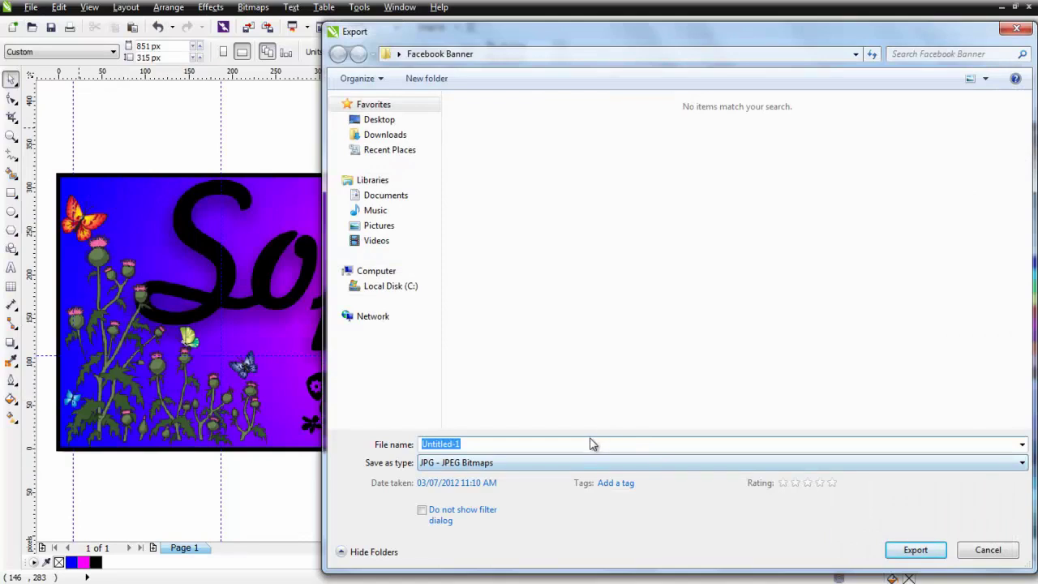
{"action": "type", "text": "Sophie Banner"}
{"action": "left_click", "coordinate": [928, 552]}
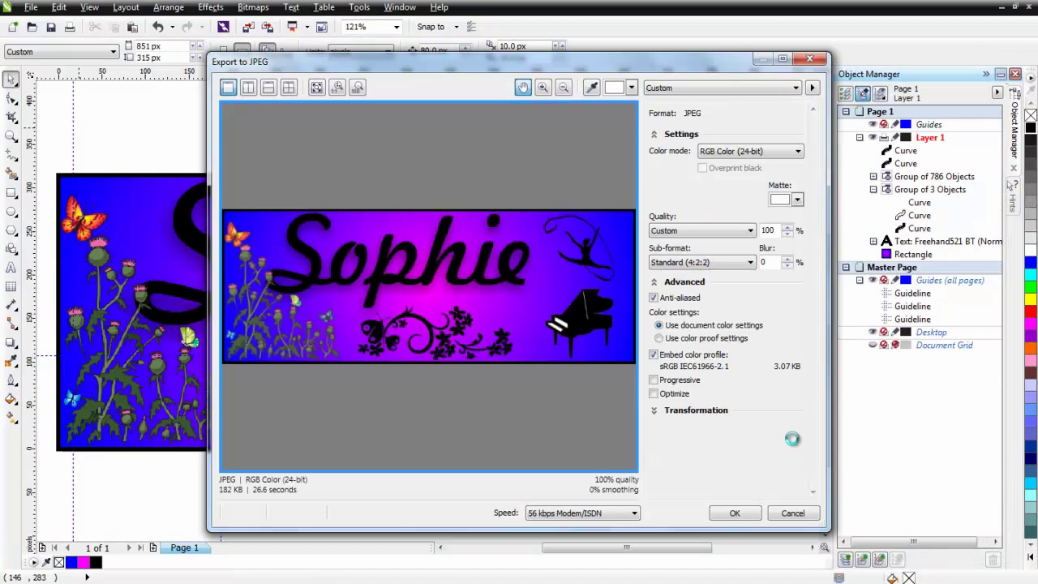
{"action": "left_click", "coordinate": [747, 233]}
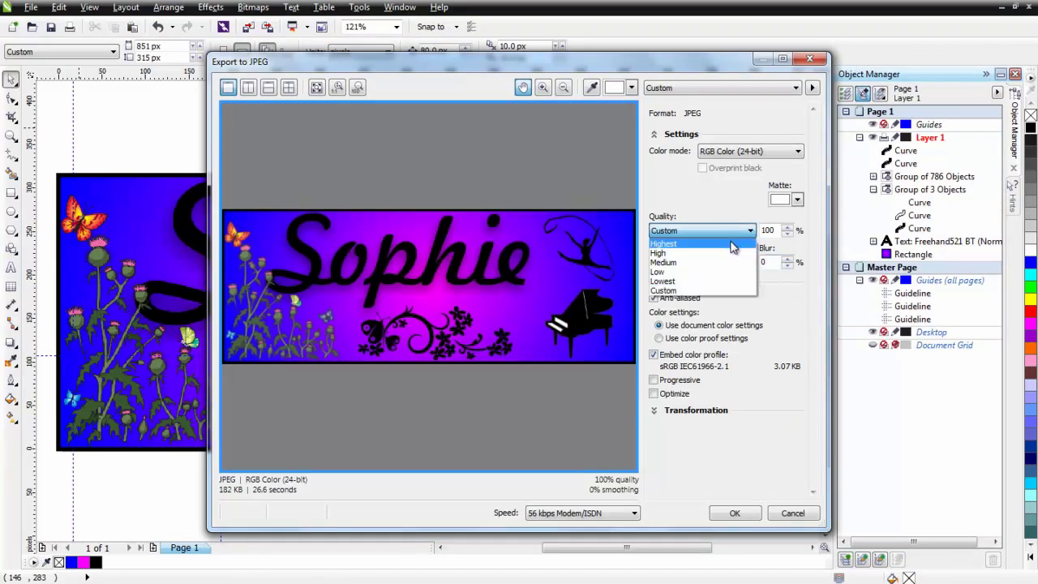
{"action": "left_click", "coordinate": [730, 242]}
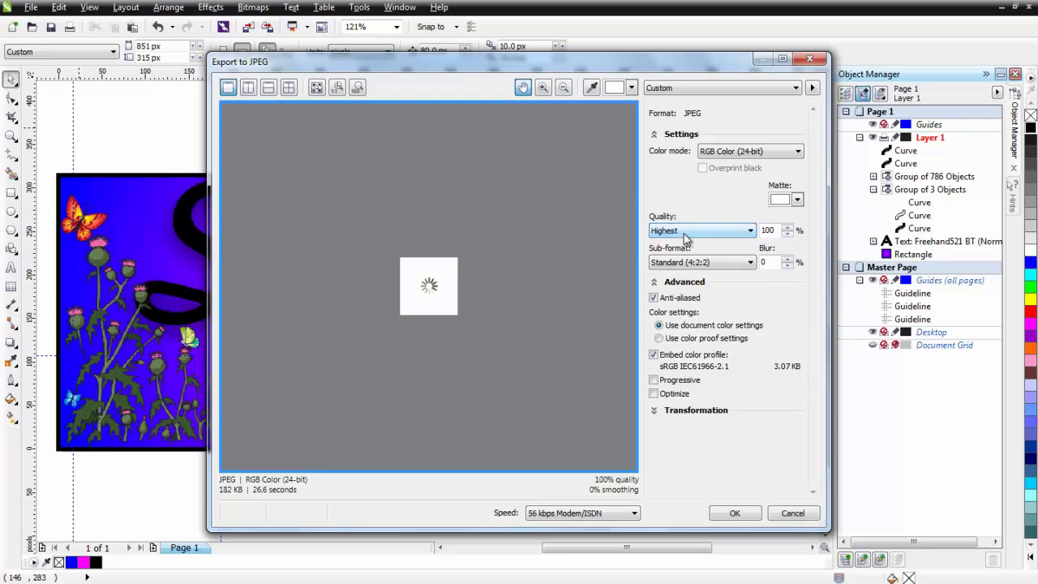